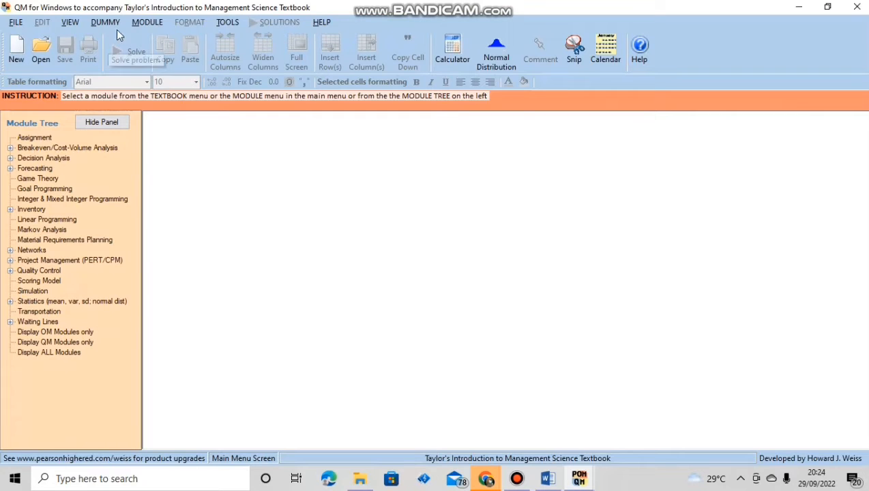
# - Start a new Assignment data set titled "atlantik pertandaingan basket"
pyautogui.click(138, 25)
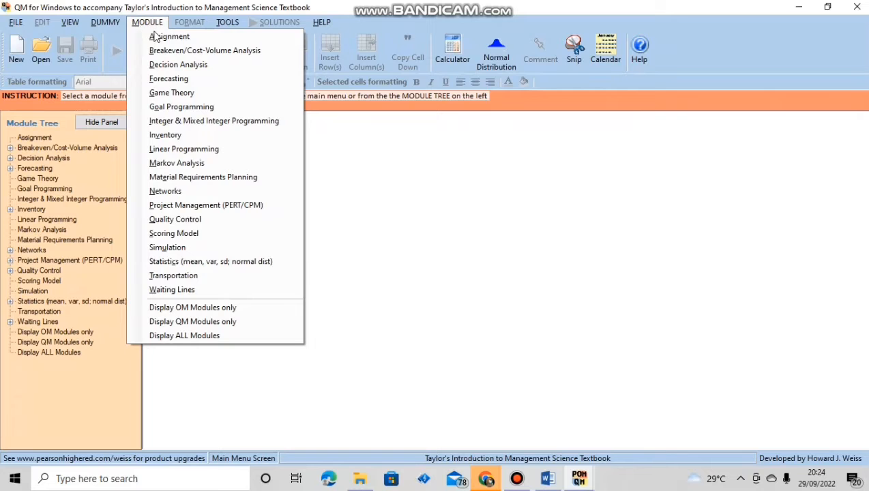
pyautogui.click(157, 38)
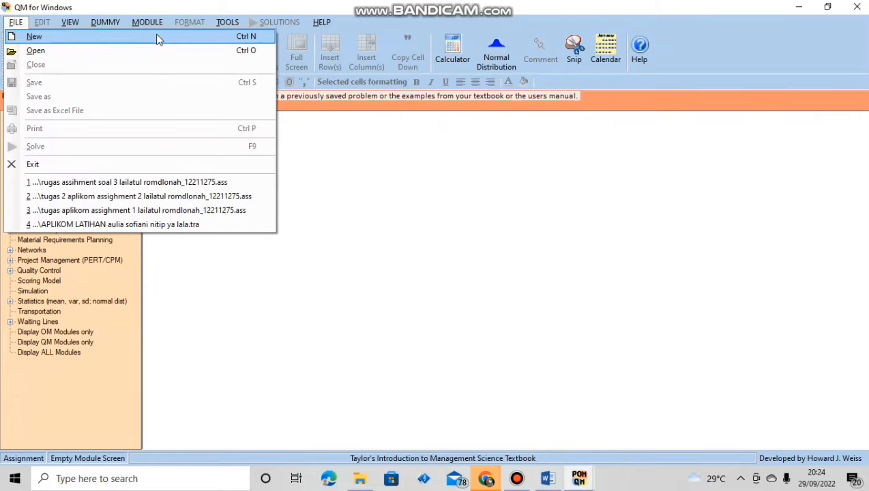
pyautogui.click(156, 37)
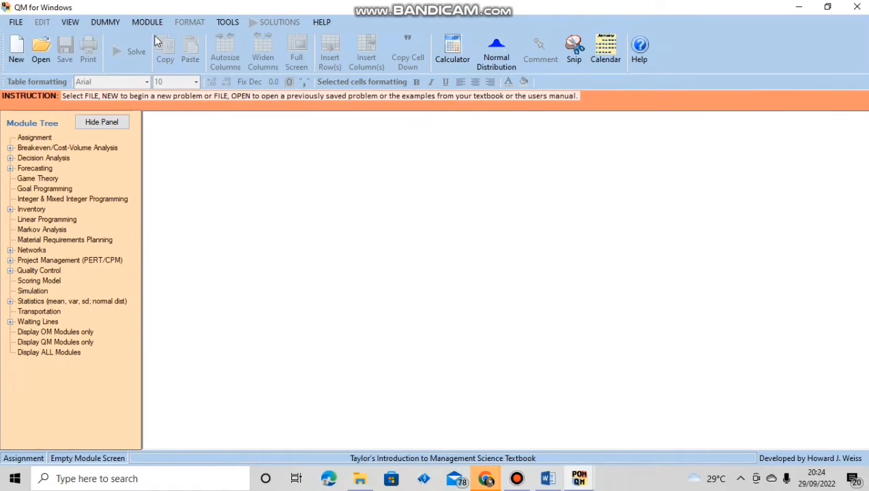
pyautogui.click(286, 154)
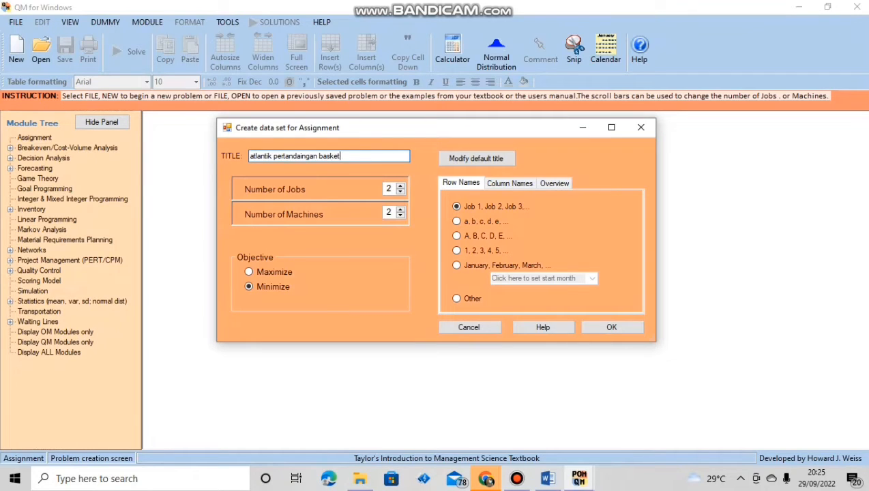
# - Check problem 4 in the Word document and create the data set with 4 jobs and 4 machines, minimizing
pyautogui.click(548, 479)
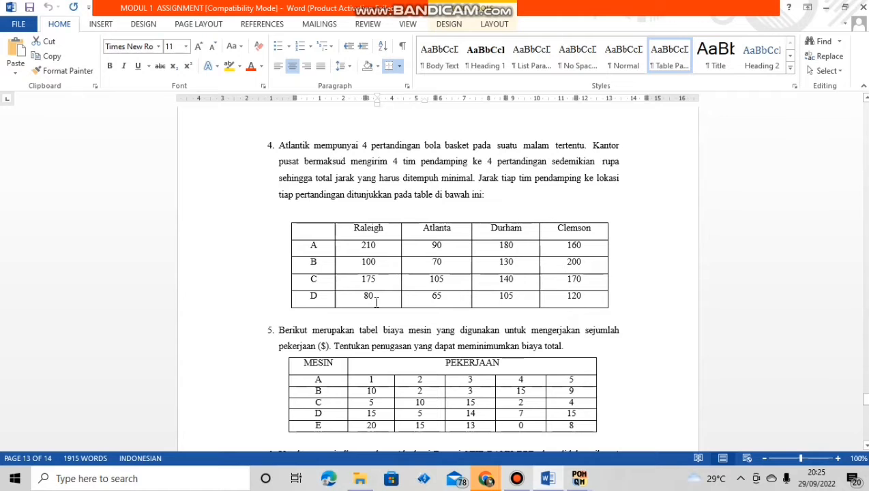
pyautogui.click(579, 479)
pyautogui.click(714, 437)
pyautogui.click(401, 188)
pyautogui.click(401, 188)
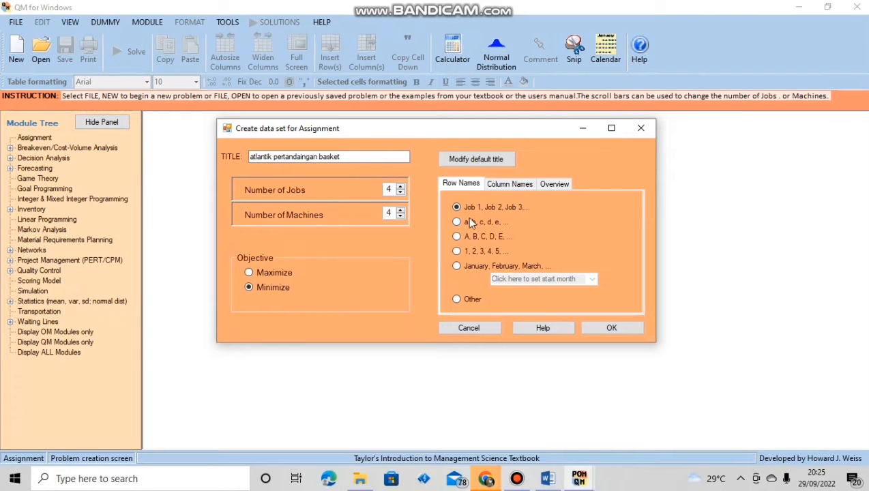
pyautogui.click(608, 328)
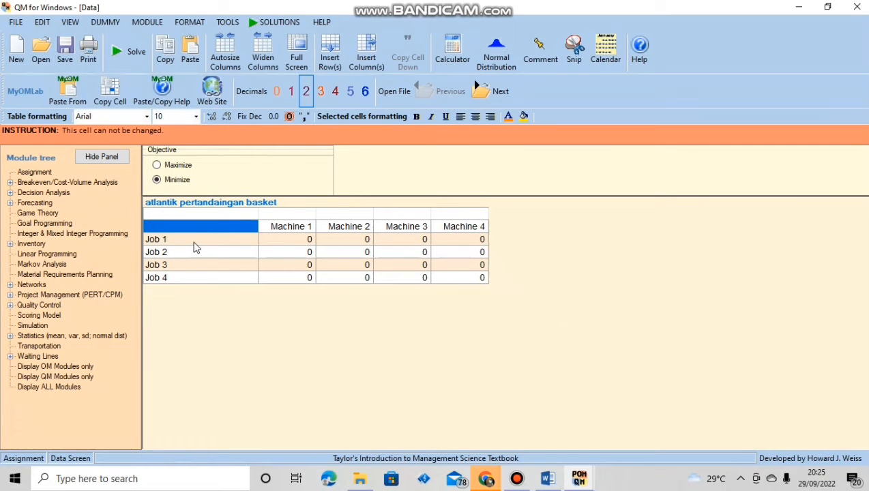
# - Rename the Job 1 row as A and switch to the Word document with problem 4's distance table
pyautogui.click(195, 239)
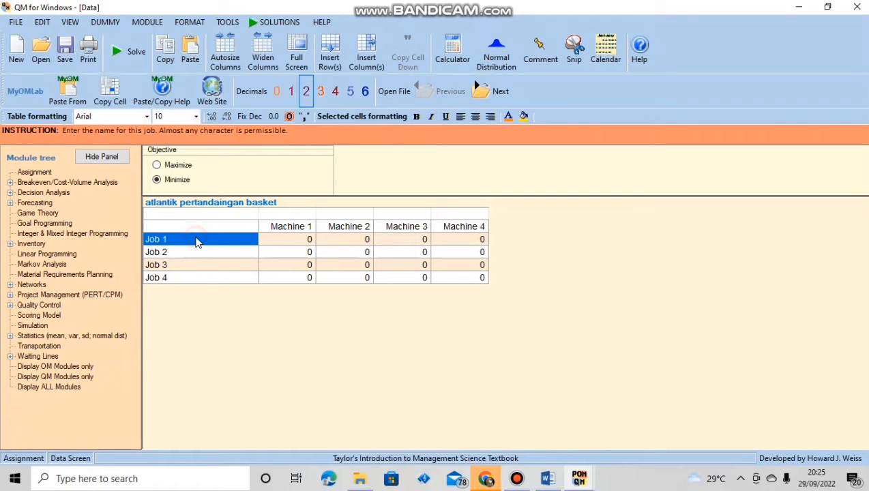
pyautogui.click(196, 239)
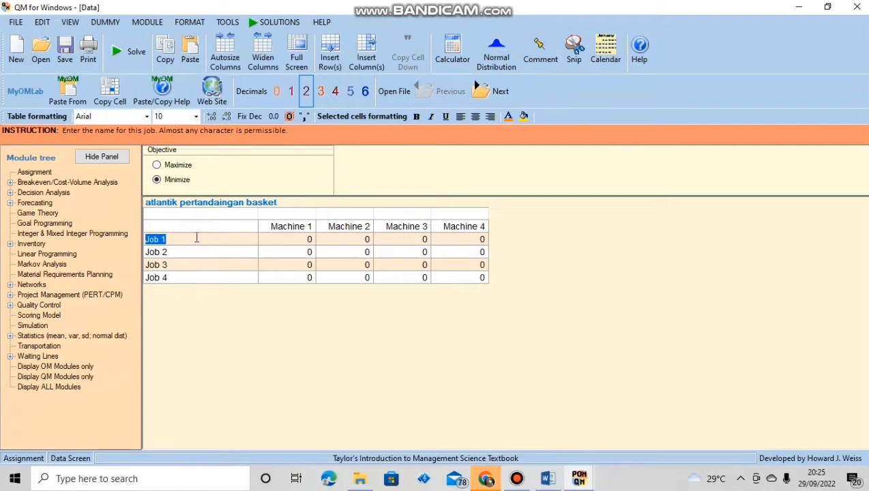
pyautogui.press('BackSpace')
pyautogui.write('A')
pyautogui.hotkey('alt', 'Tab')
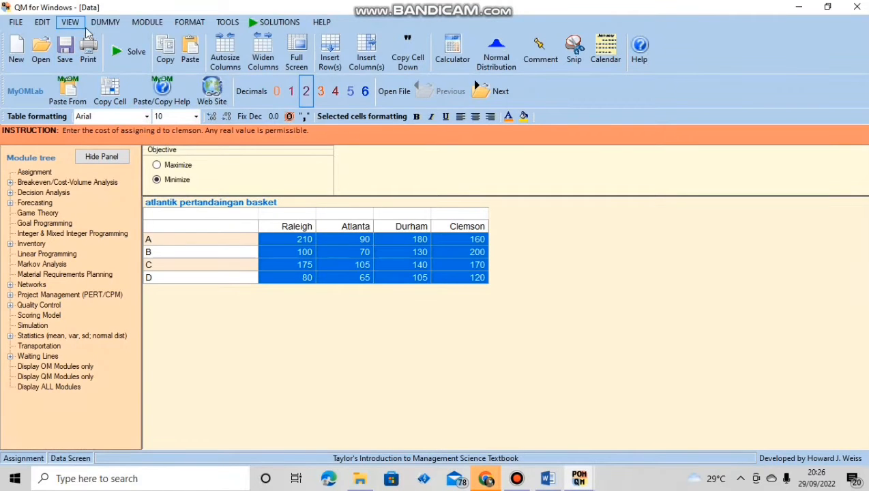
# - Solve the basketball assignment problem and open its Marginal Costs and Assignment List results
pyautogui.click(127, 49)
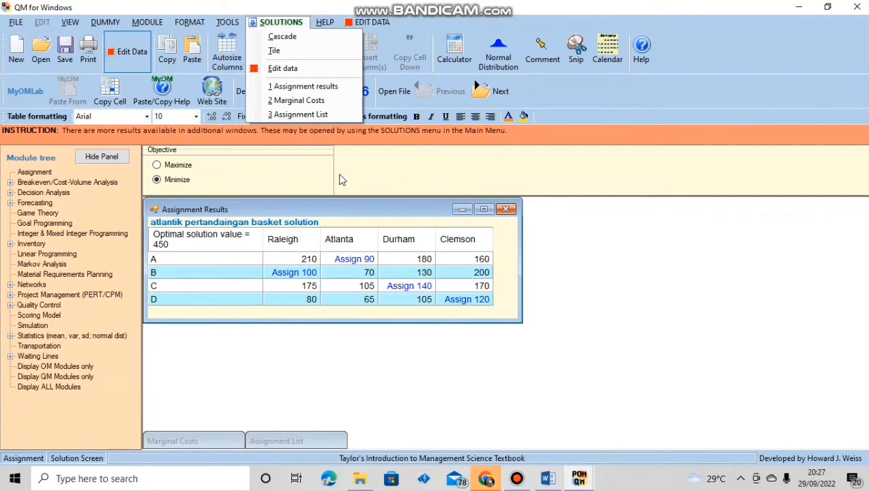
pyautogui.click(328, 100)
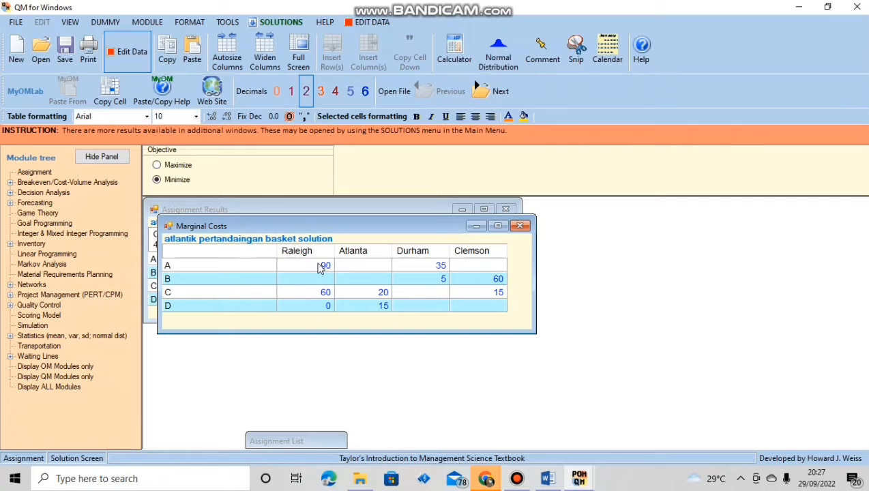
pyautogui.click(298, 24)
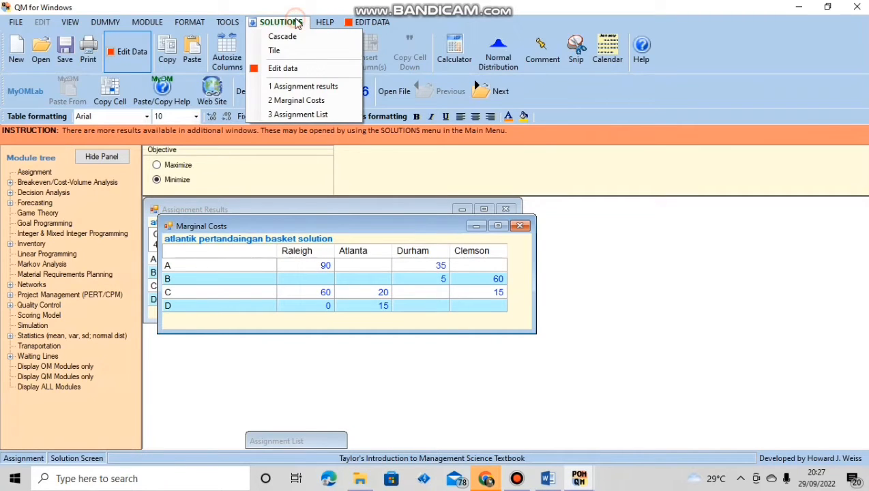
pyautogui.click(309, 114)
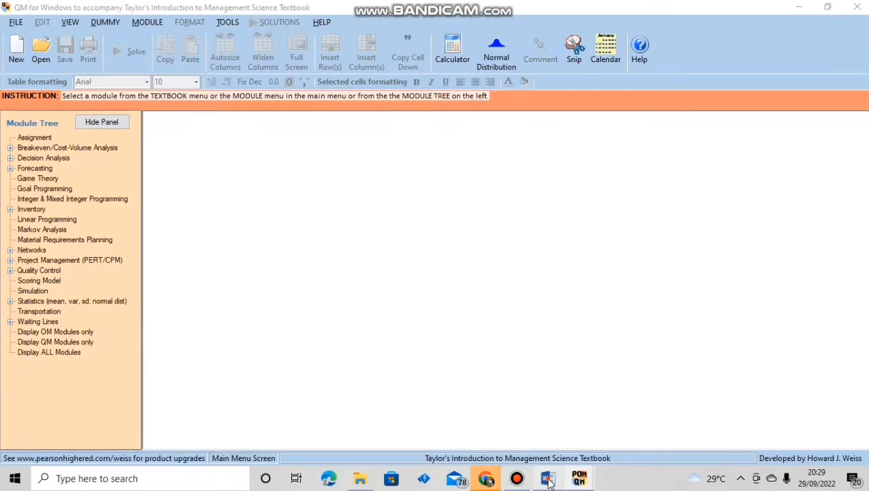
# - Switch to the Word document and read problem 5 with its machine cost table
pyautogui.click(548, 480)
pyautogui.moveTo(361, 253); pyautogui.dragTo(579, 304)
pyautogui.scroll(-2, 475, 374)
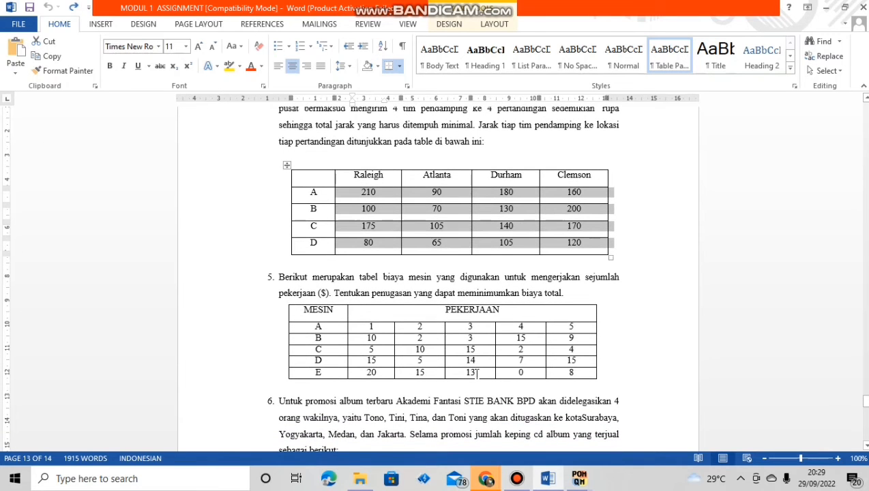
pyautogui.scroll(-2, 476, 374)
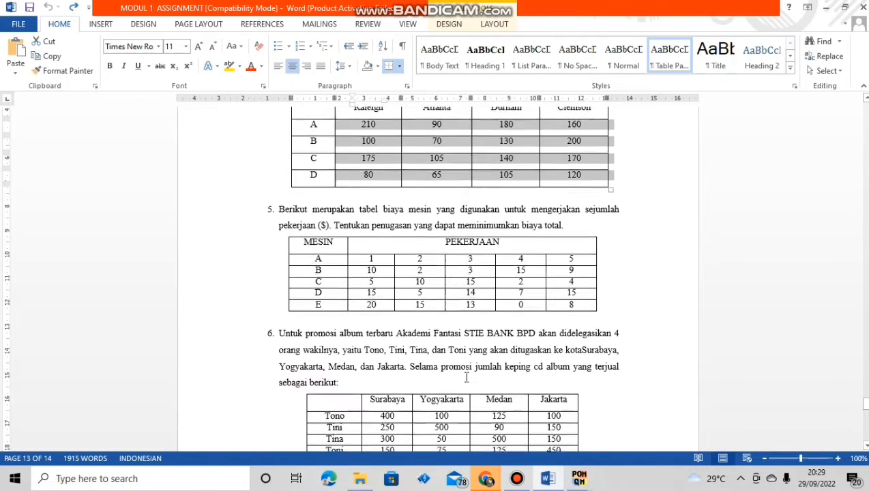
pyautogui.scroll(-2, 466, 377)
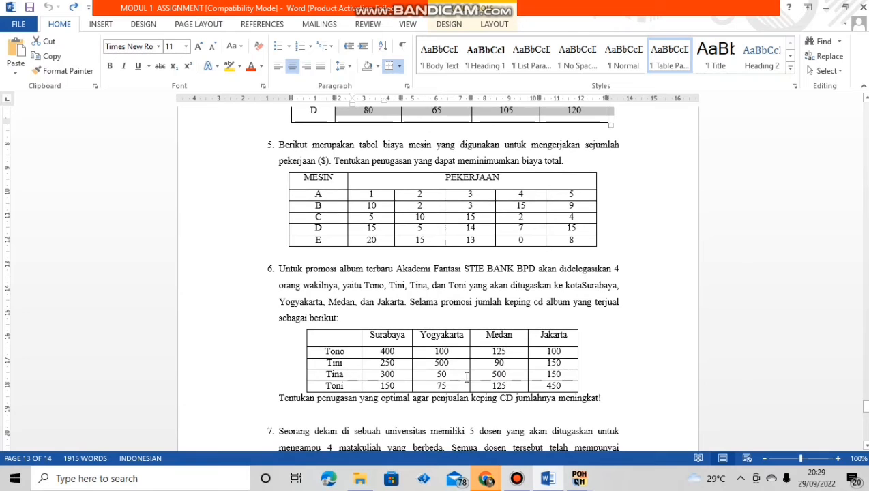
pyautogui.click(645, 246)
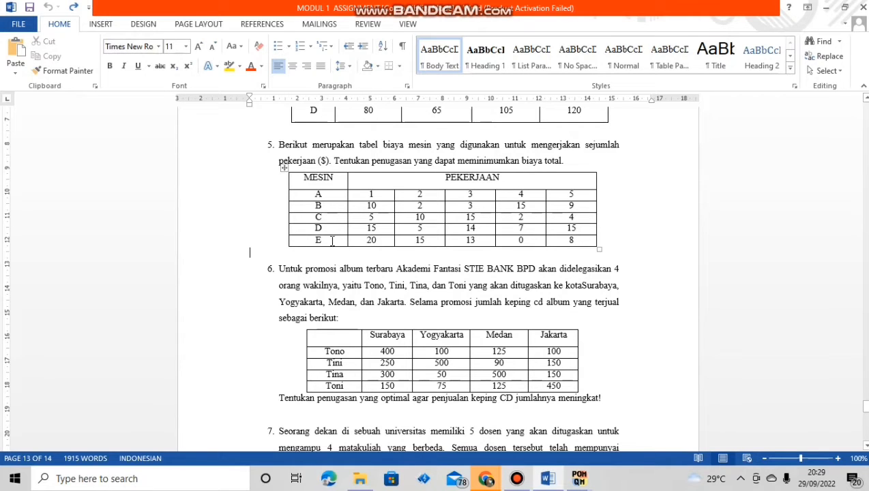
# - Return to QM for Windows, start a new Assignment data set and clear its default title
pyautogui.click(549, 481)
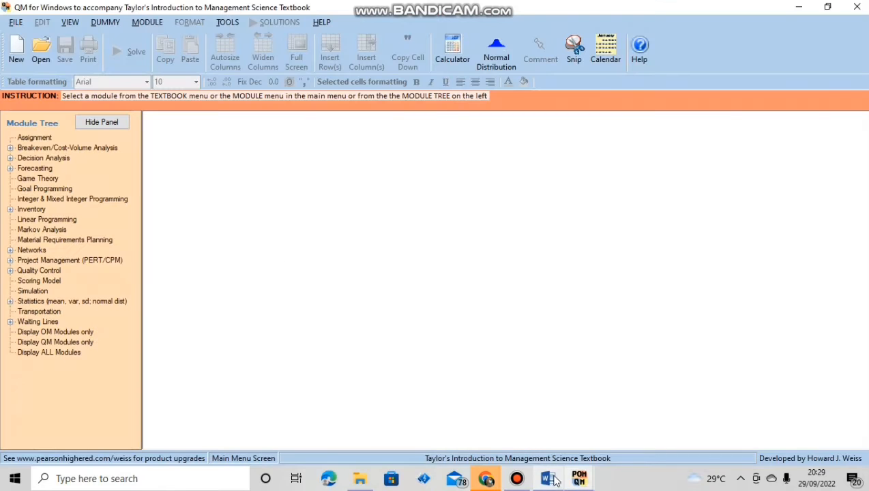
pyautogui.click(145, 24)
pyautogui.click(161, 33)
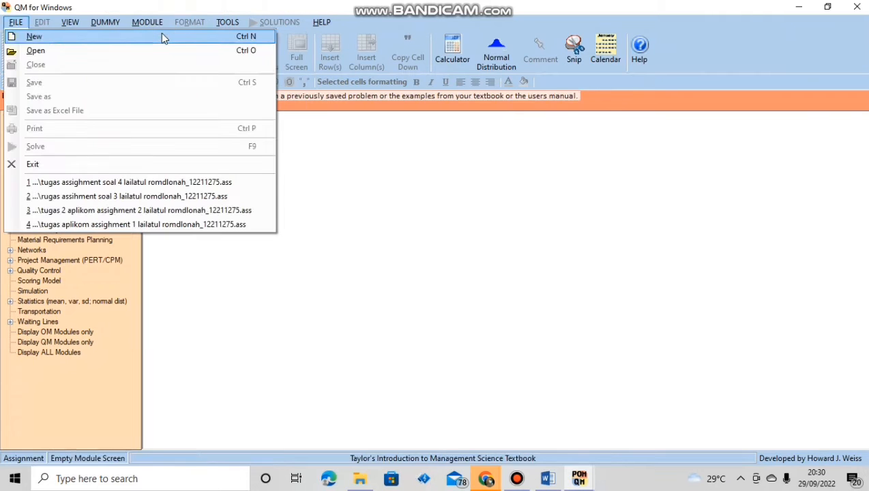
pyautogui.click(153, 37)
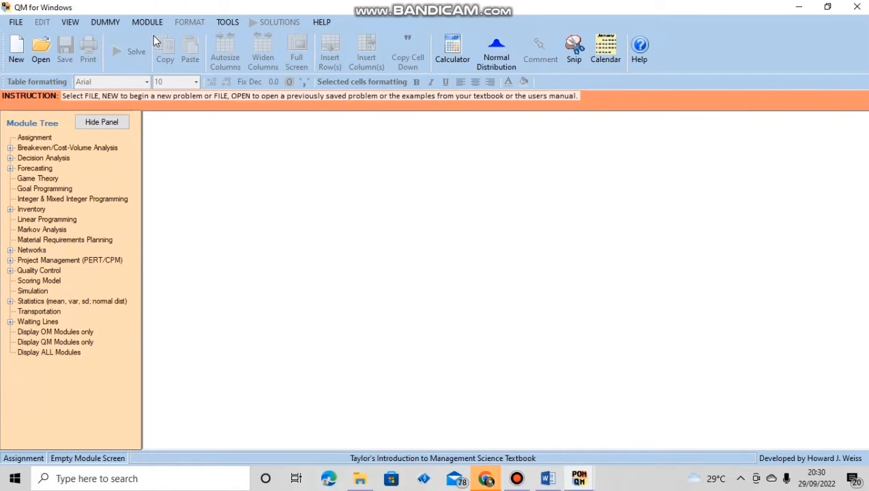
pyautogui.click(283, 154)
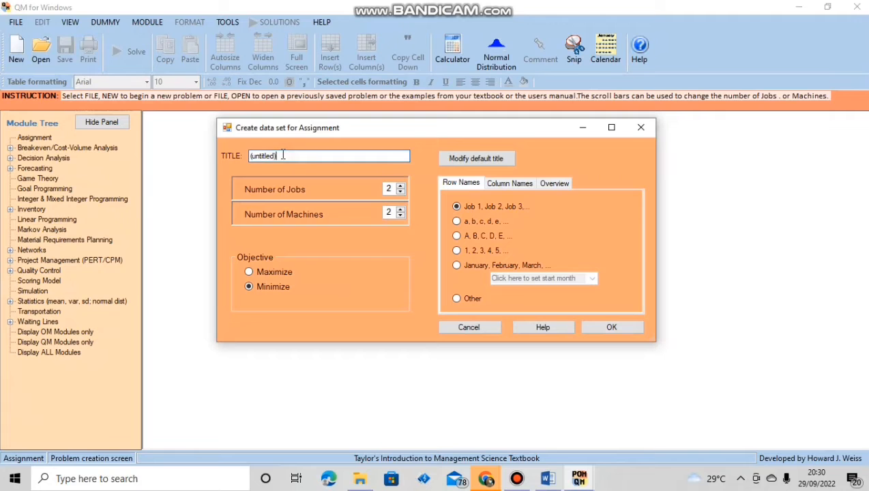
pyautogui.press('BackSpace')
pyautogui.press('BackSpace')
pyautogui.press('BackSpace')
pyautogui.press('BackSpace')
pyautogui.press('BackSpace')
pyautogui.press('BackSpace')
pyautogui.press('BackSpace')
pyautogui.press('BackSpace')
pyautogui.press('BackSpace')
pyautogui.press('BackSpace')
# - Set the number of jobs and machines to 5, checking the size against problem 5's table in Word
pyautogui.click(551, 481)
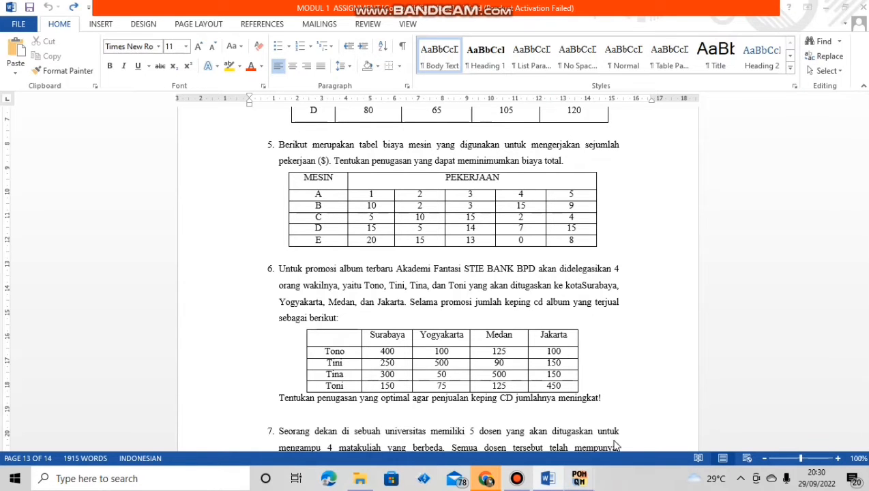
pyautogui.moveTo(579, 478)
pyautogui.click(719, 440)
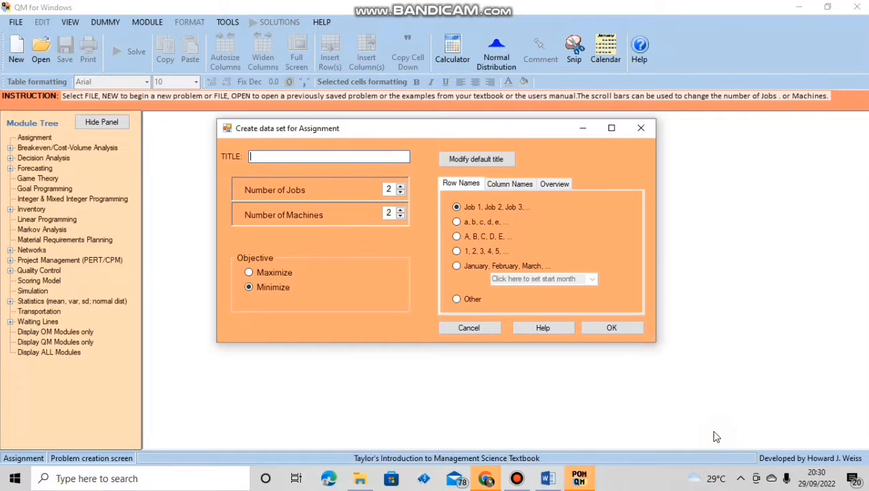
pyautogui.click(402, 186)
pyautogui.click(402, 187)
pyautogui.click(402, 187)
pyautogui.click(547, 477)
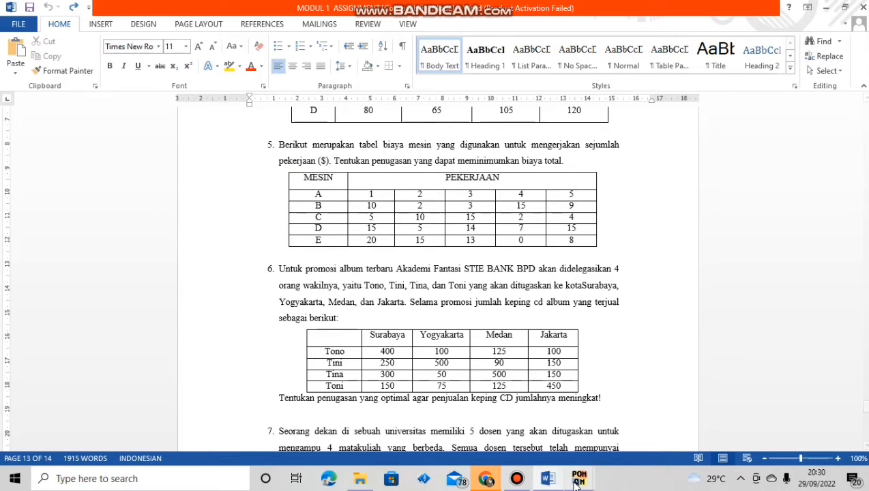
pyautogui.moveTo(577, 480)
pyautogui.click(638, 430)
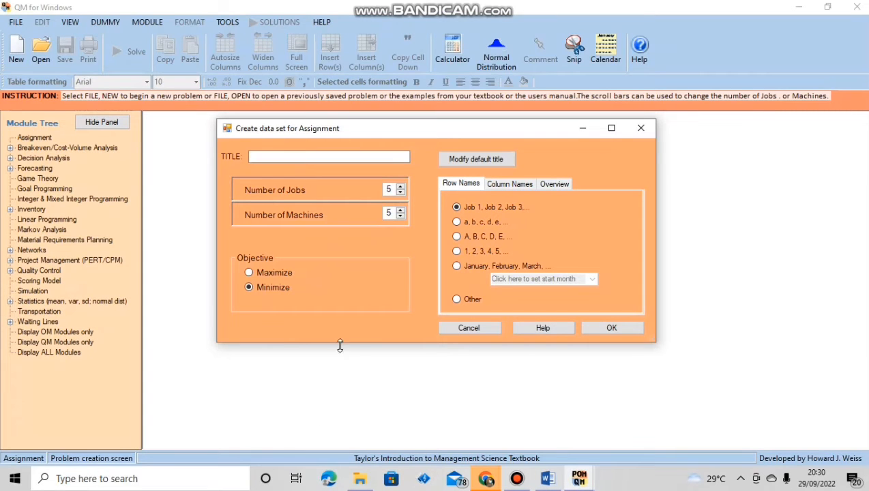
# - Consult problem 5 in Word, title the data set "biaya mesin" and create it with the Minimize objective
pyautogui.click(547, 477)
pyautogui.scroll(1, 539, 362)
pyautogui.hotkey('alt', 'Tab')
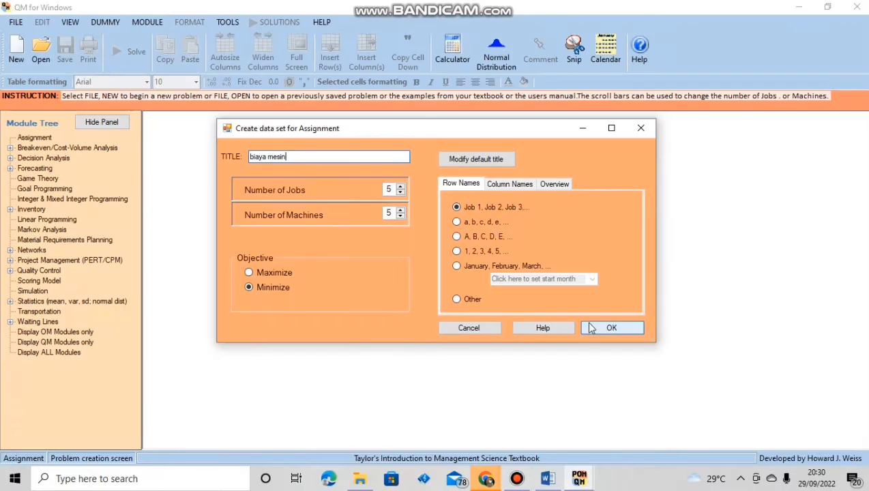
pyautogui.click(606, 327)
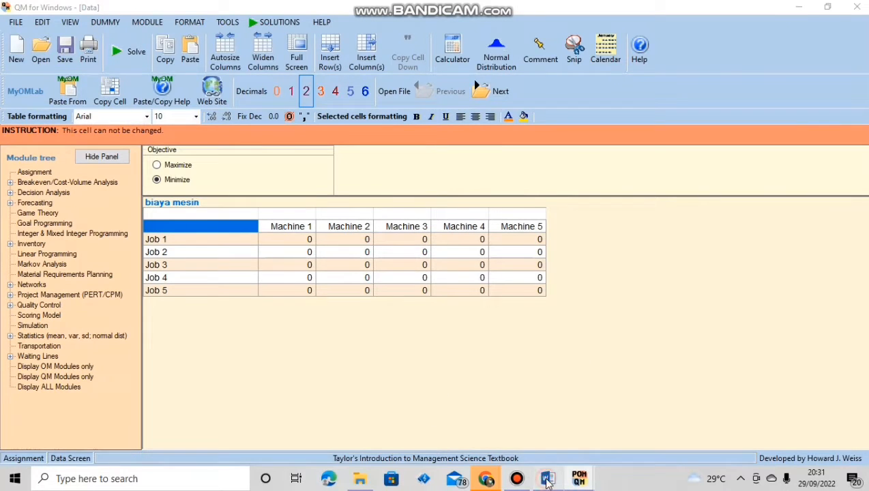
# - Consult problem 5's table in Word for the machine labels A to E and their costs
pyautogui.click(547, 478)
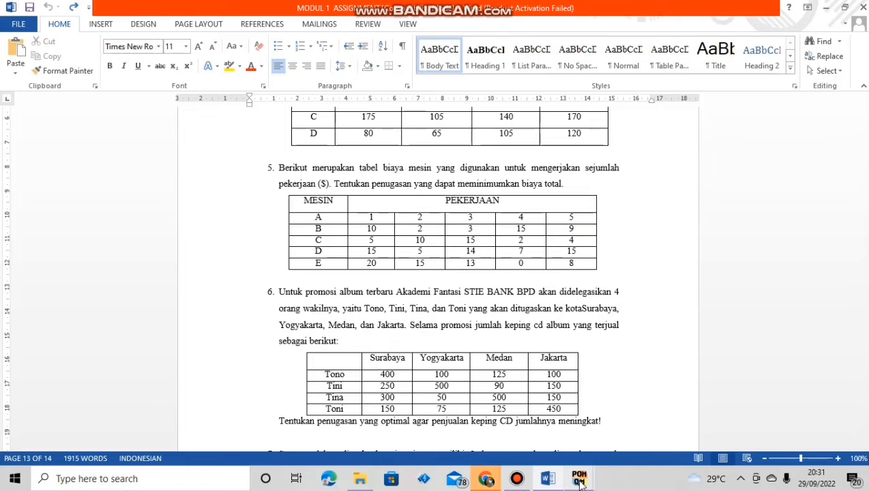
pyautogui.moveTo(580, 482)
pyautogui.click(634, 442)
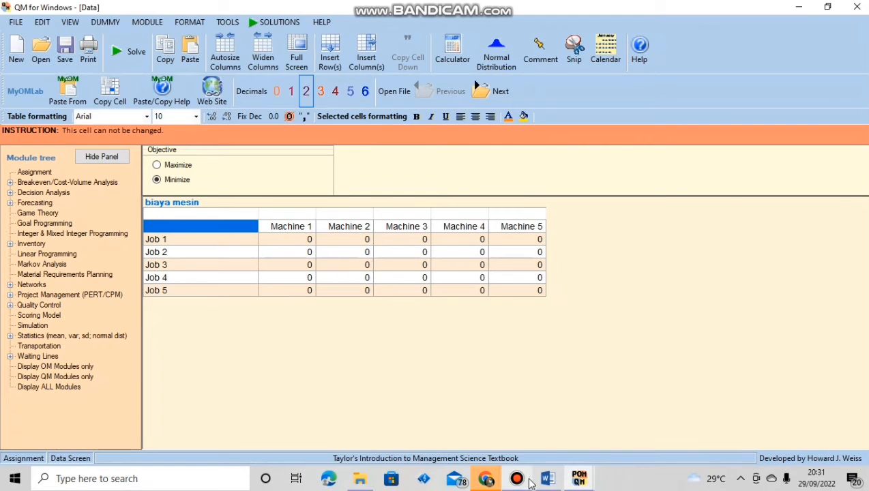
pyautogui.click(547, 479)
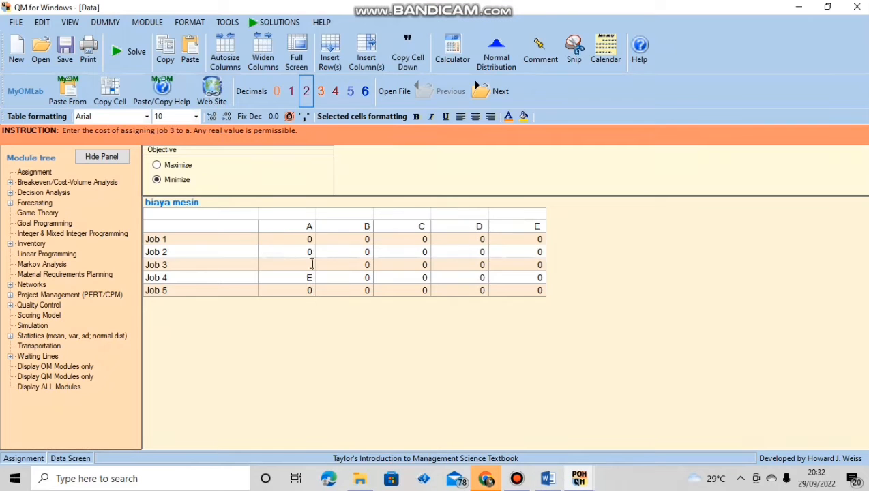
# - Paste problem 5's costs from Word into the five-by-five "biaya mesin" table and solve the problem
pyautogui.hotkey('ctrl', 'v')
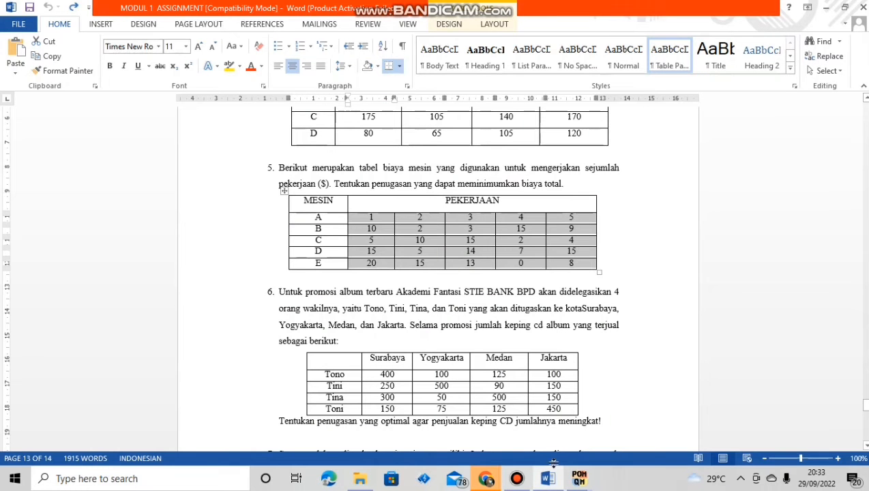
pyautogui.click(572, 484)
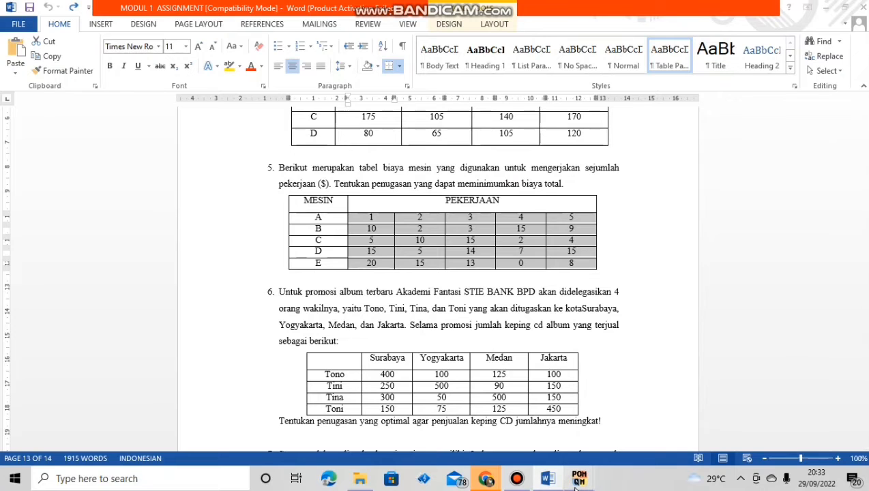
pyautogui.click(624, 418)
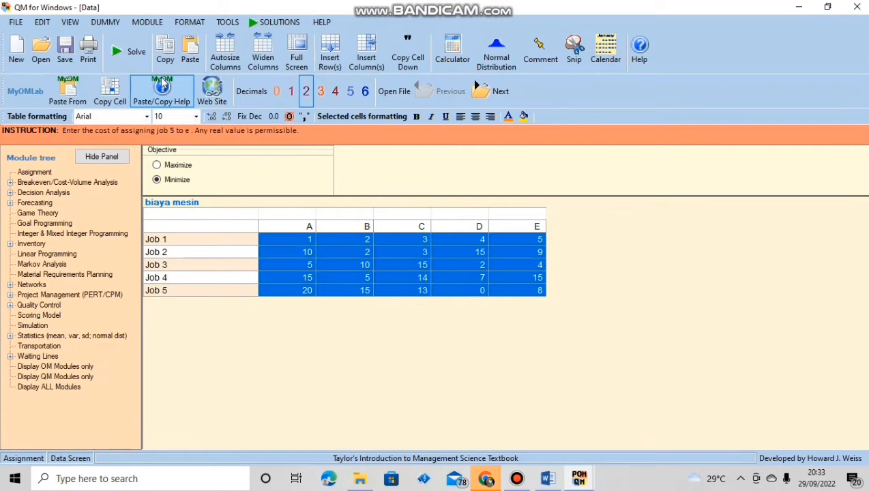
pyautogui.click(139, 54)
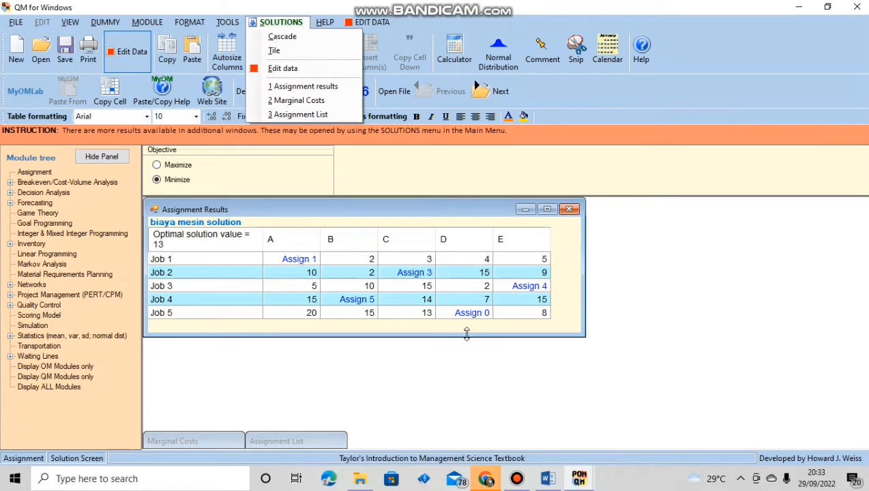
# - Open the marginal costs of the "biaya mesin" solution
pyautogui.click(324, 102)
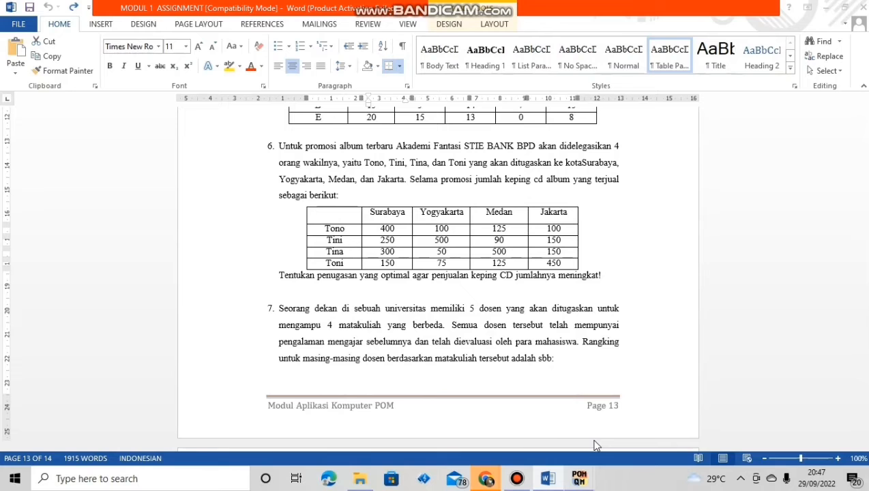
# - Switch from Word to QM for Windows and start a new data set in the Assignment module
pyautogui.moveTo(579, 478)
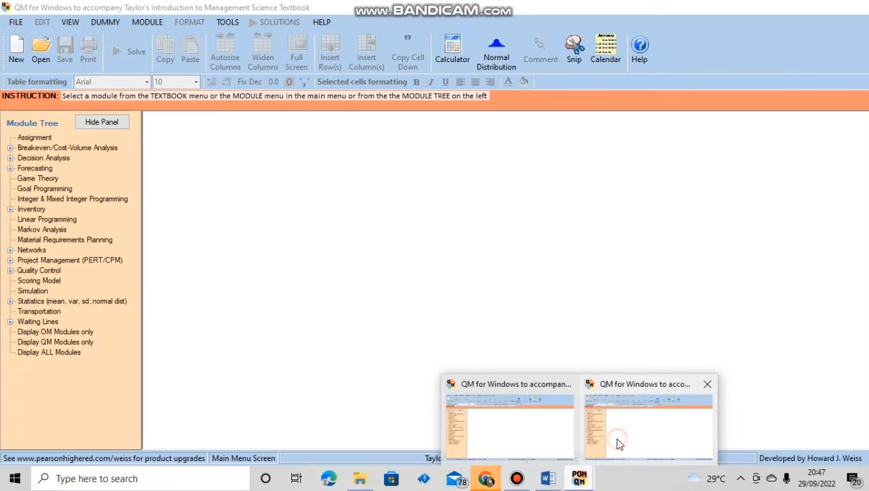
pyautogui.click(617, 443)
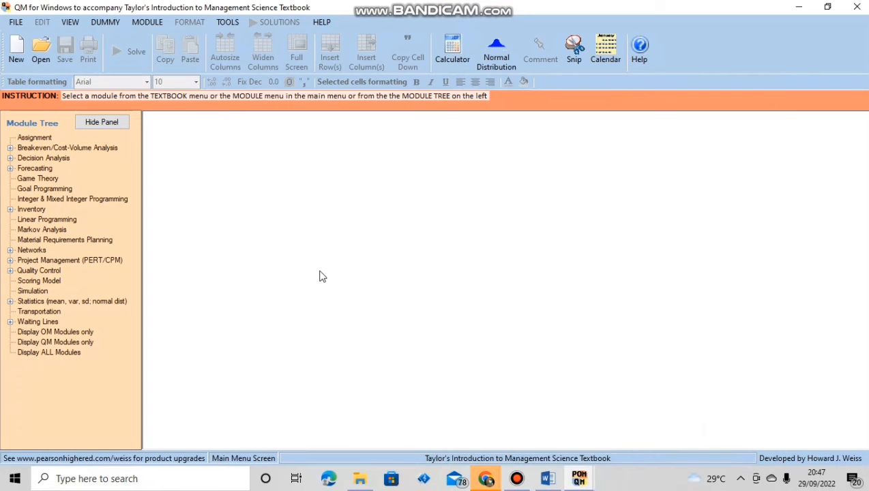
pyautogui.click(154, 22)
pyautogui.click(152, 37)
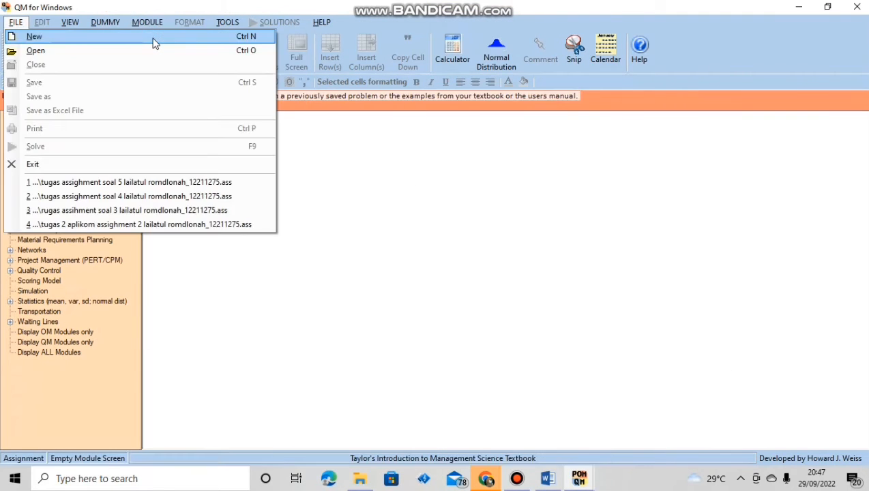
pyautogui.click(152, 38)
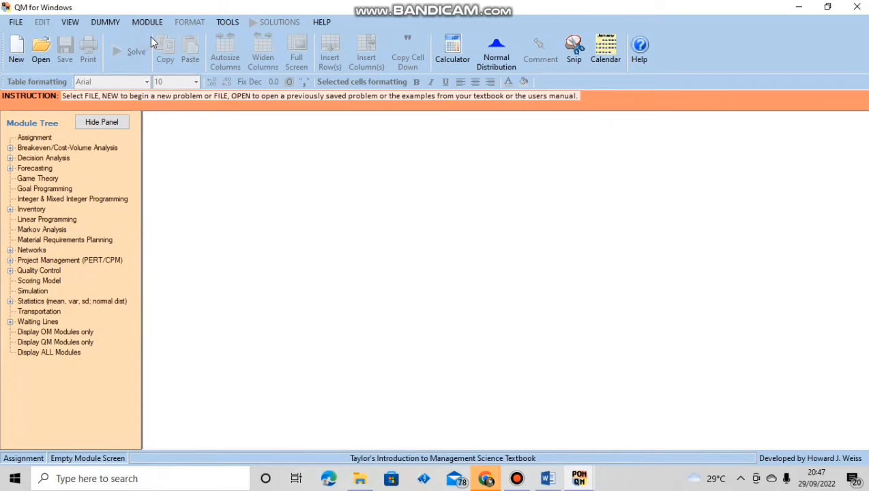
pyautogui.click(282, 156)
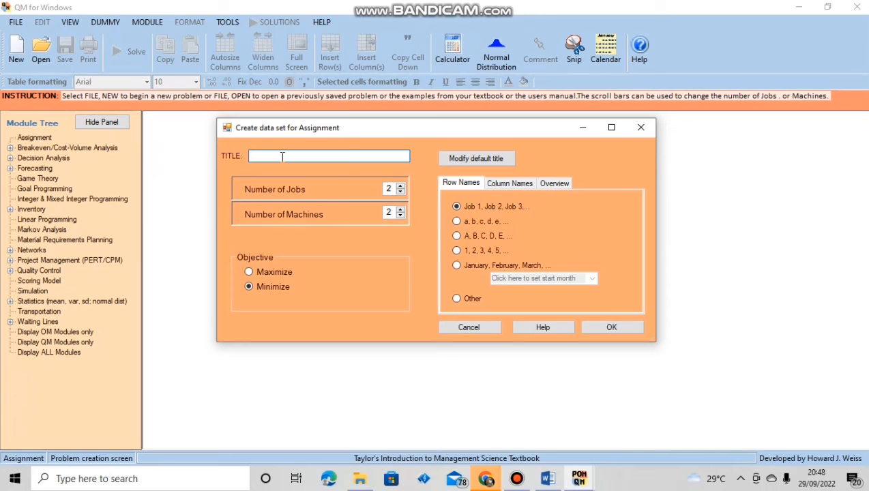
# - Consult problem 6 in Word and title the new data set "Akademi Fantasi STIE BANK BPD"
pyautogui.click(548, 478)
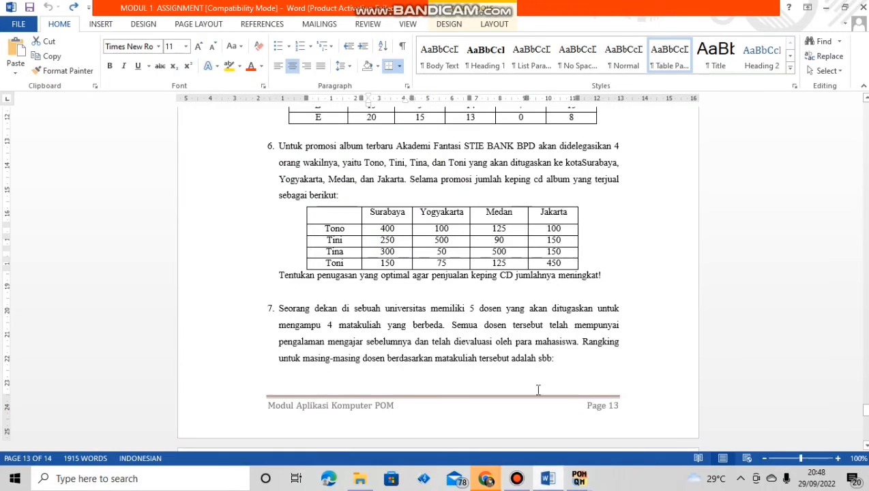
pyautogui.moveTo(578, 478)
pyautogui.click(701, 421)
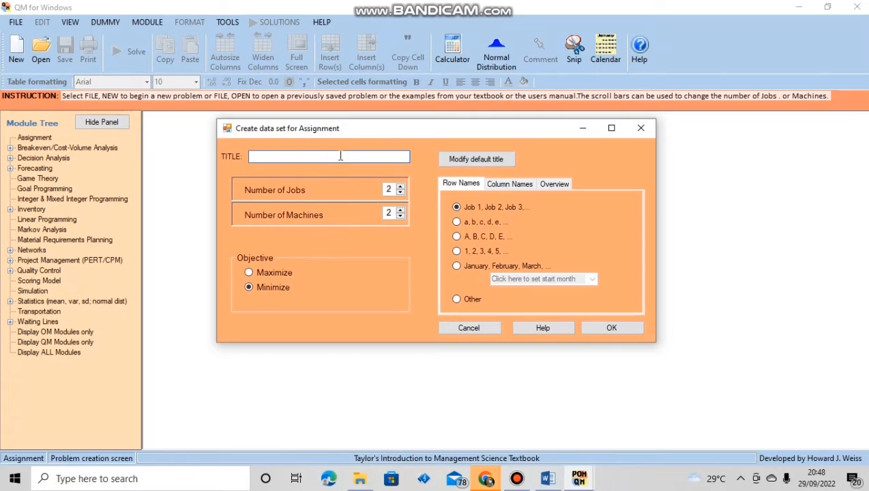
pyautogui.write('Akademi Fantasi STIE BANK BPD')
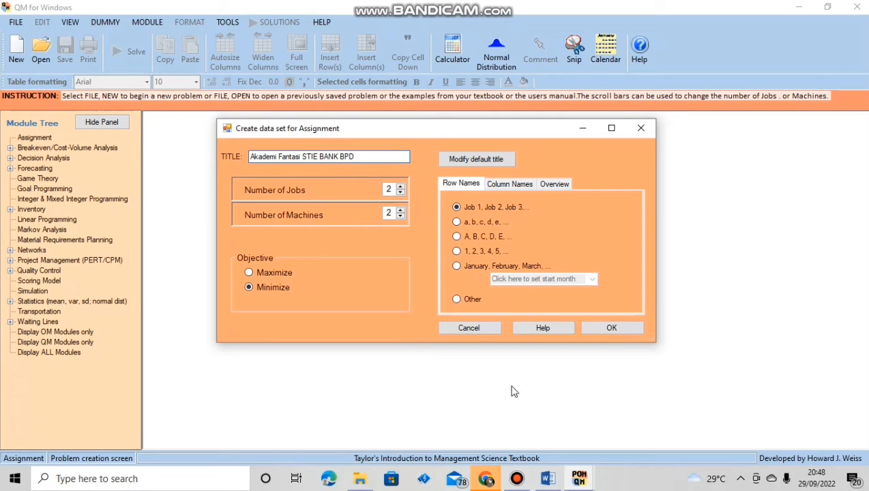
# - Set jobs and machines to 4 each, checking problem 6's table in Word, and create the data set with the Minimize objective
pyautogui.click(547, 478)
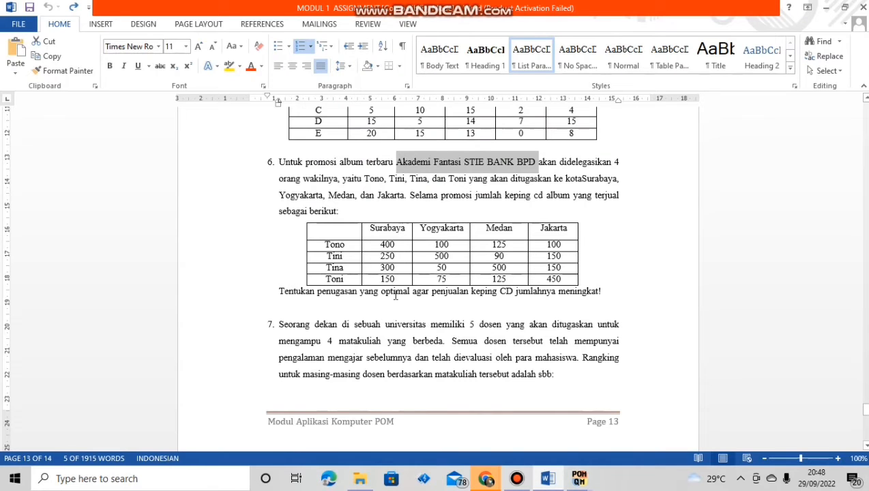
pyautogui.click(579, 478)
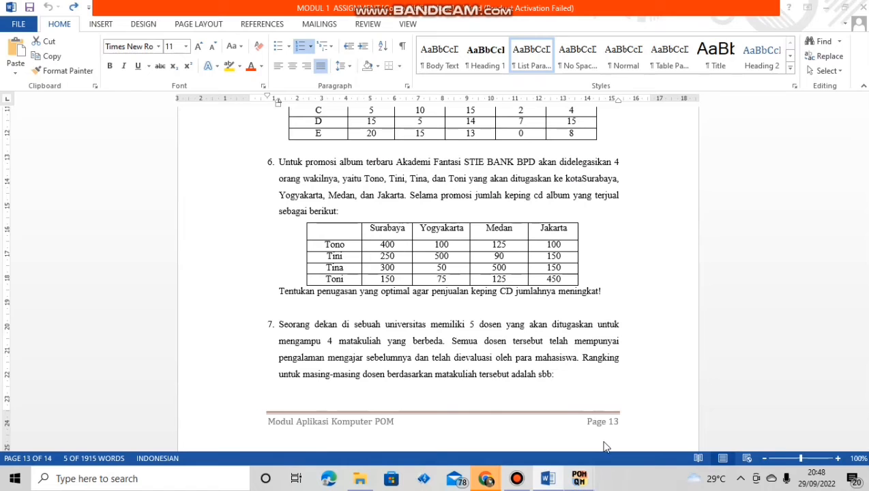
pyautogui.click(669, 443)
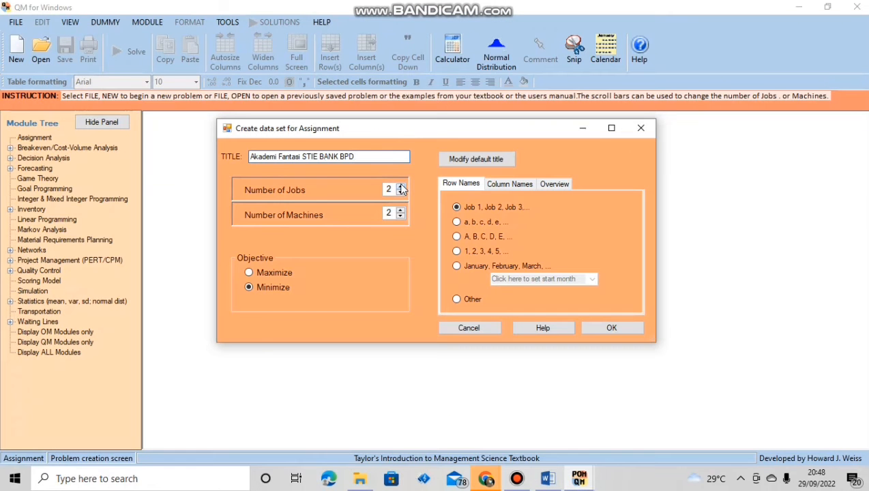
pyautogui.click(402, 187)
pyautogui.click(547, 478)
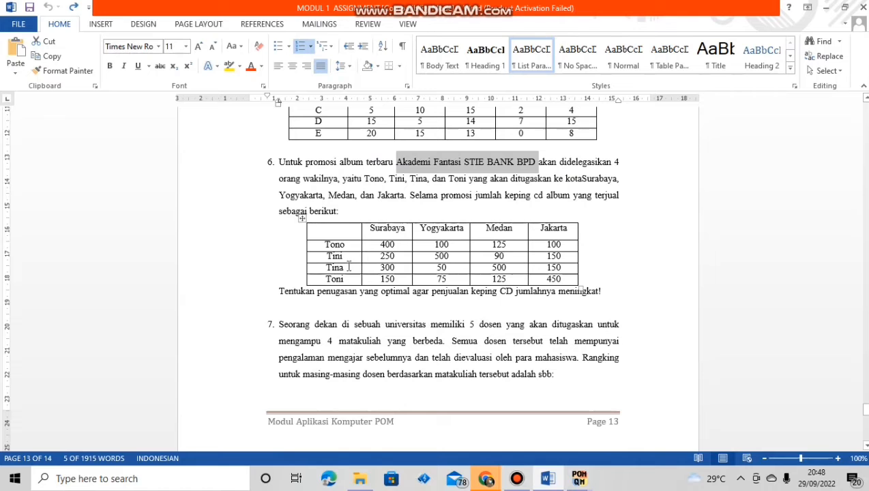
pyautogui.moveTo(578, 478)
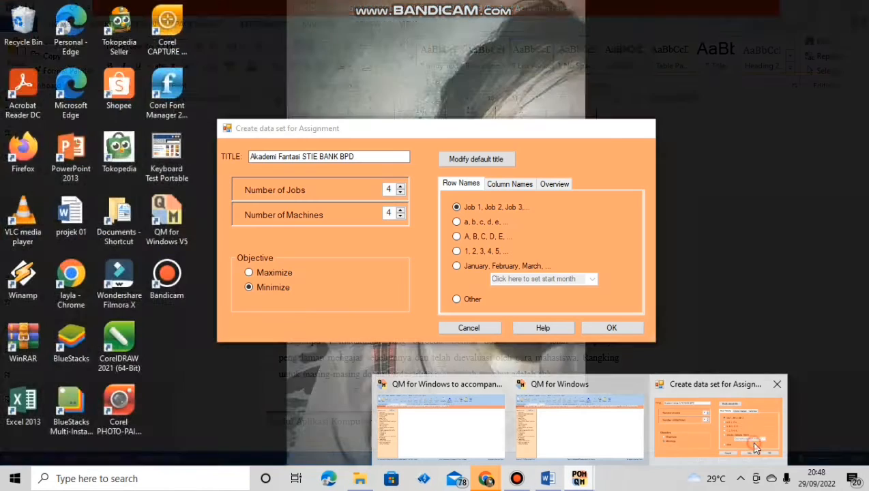
pyautogui.click(750, 441)
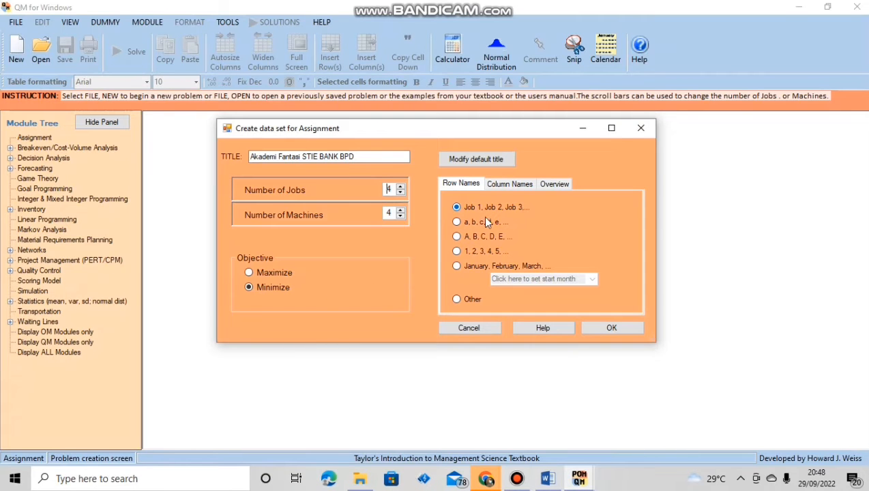
pyautogui.click(613, 327)
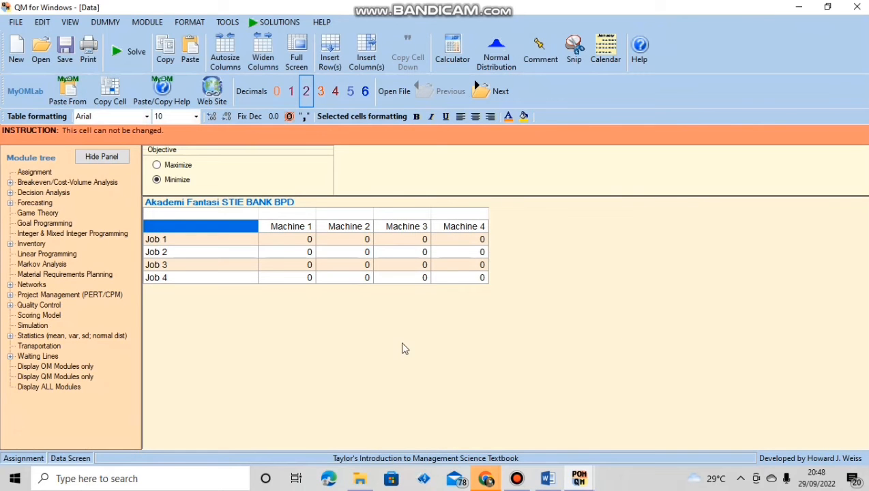
# - Consult problem 6's table in Word for its labels and clear the default name of the first machine column
pyautogui.click(308, 227)
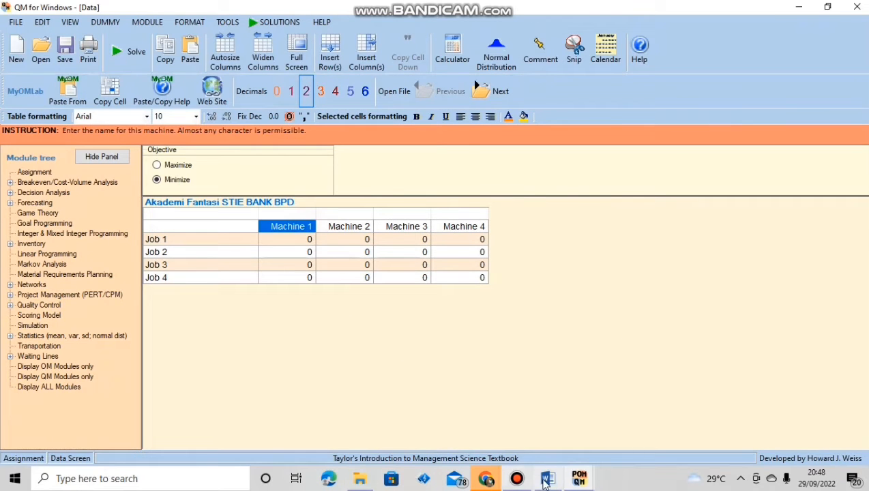
pyautogui.click(546, 481)
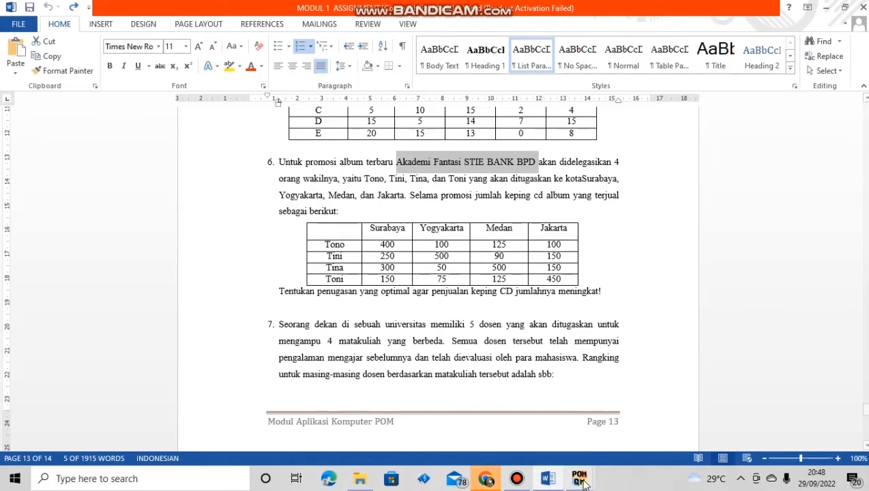
pyautogui.click(579, 479)
pyautogui.click(704, 423)
pyautogui.click(326, 240)
pyautogui.click(315, 230)
pyautogui.hotkey('ctrl', 'a')
pyautogui.click(314, 230)
pyautogui.press('BackSpace')
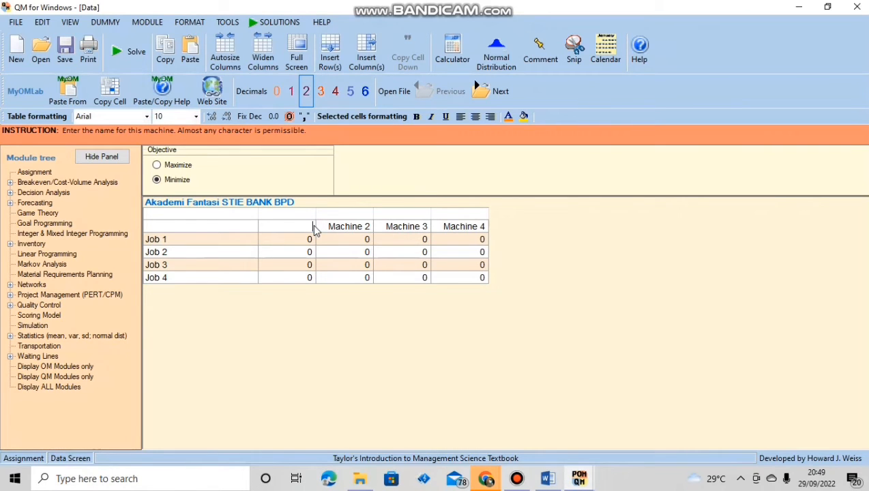
# - Label the columns with problem 6's four representatives and the rows surabaya, yogyakarta, medan and jakarta, and fill in the table's sales figures
pyautogui.click(546, 478)
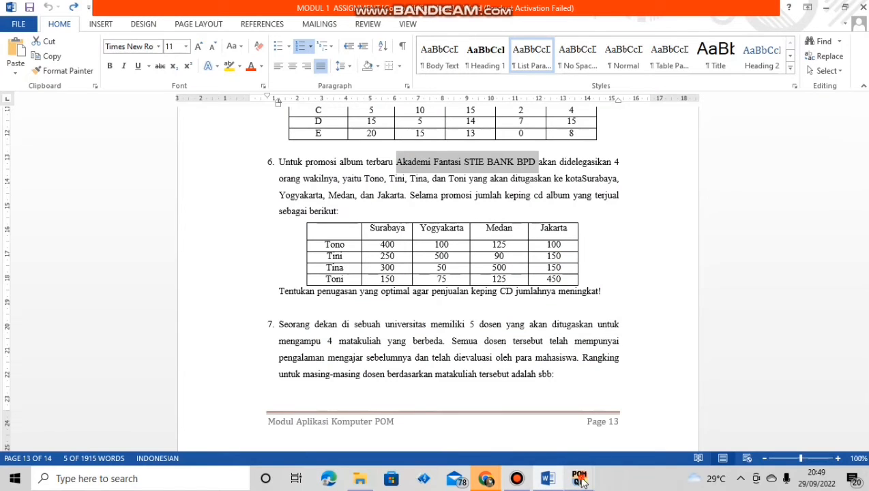
pyautogui.click(581, 479)
pyautogui.click(682, 426)
pyautogui.write('Tono')
pyautogui.click(349, 226)
pyautogui.write('TiniTinaTonisurabaya')
pyautogui.click(163, 252)
pyautogui.write('yoykarta')
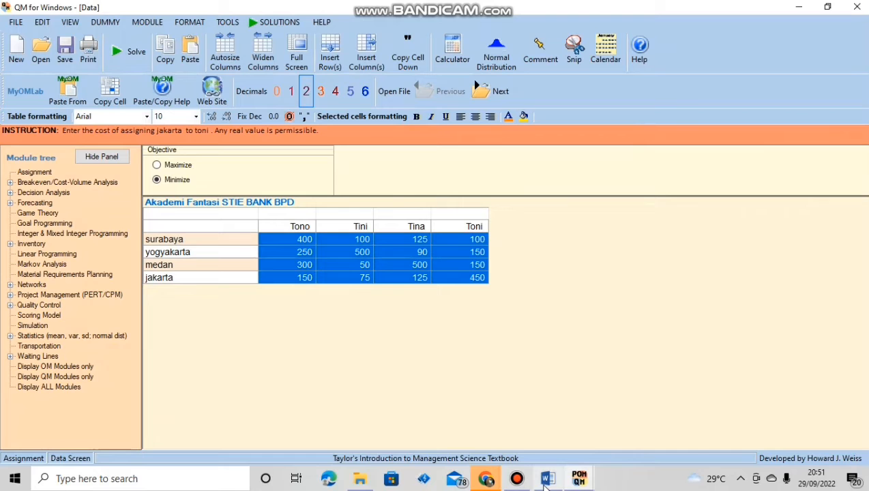
# - Check the filled table against problem 6 in Word and solve the assignment with the Minimize objective
pyautogui.click(545, 486)
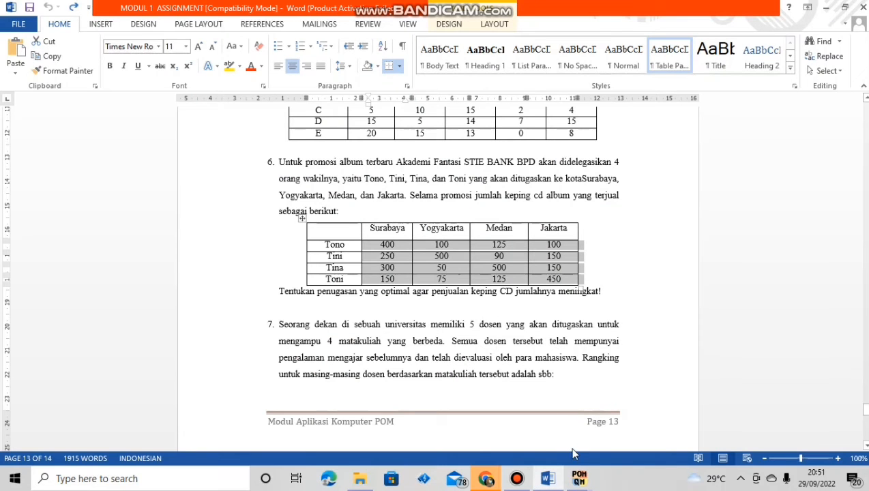
pyautogui.click(579, 479)
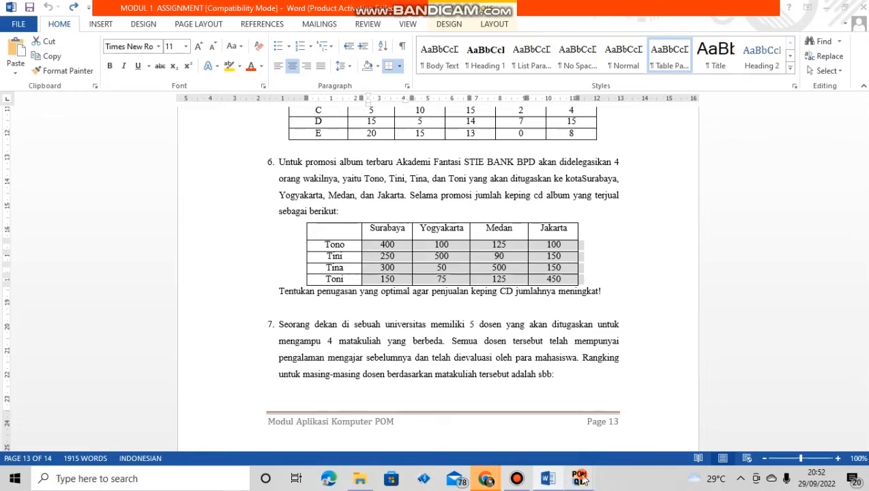
pyautogui.moveTo(581, 479)
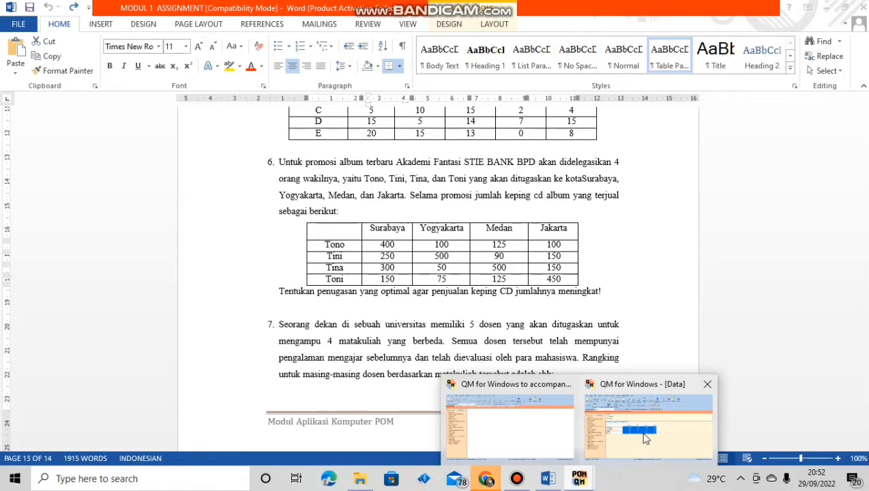
pyautogui.click(646, 439)
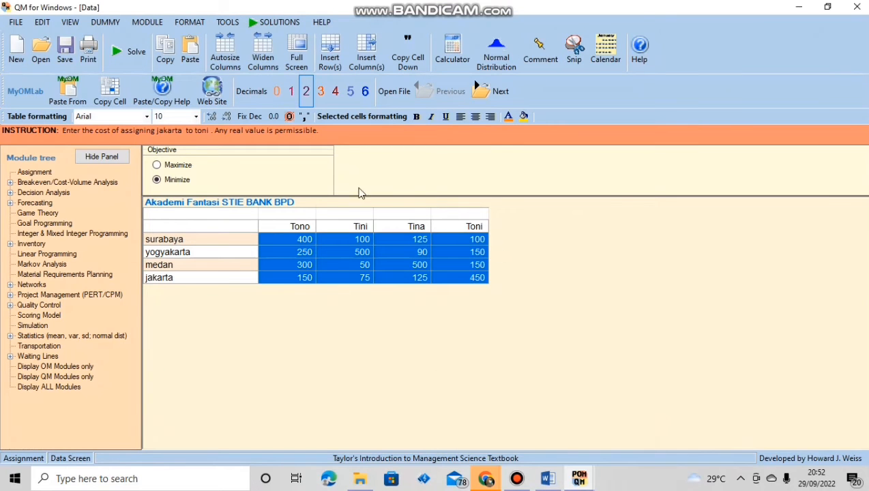
pyautogui.click(135, 53)
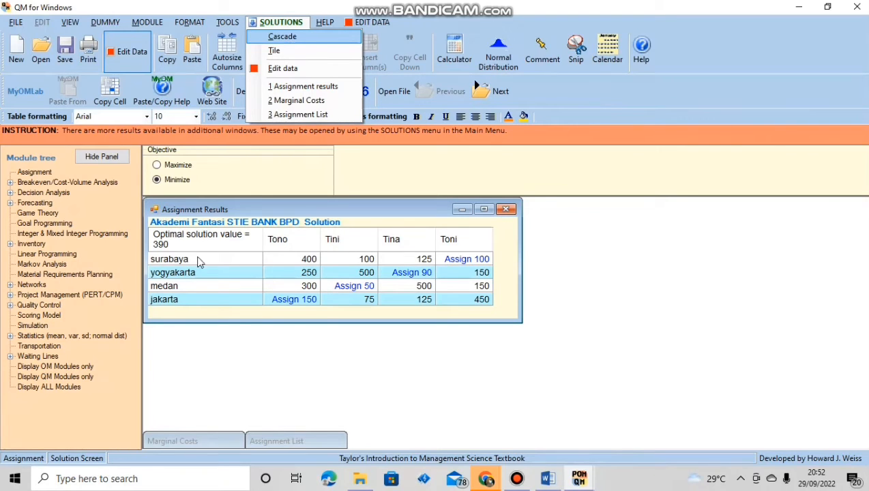
# - Open the marginal costs and the assignment list of the "Akademi Fantasi STIE BANK BPD" solution
pyautogui.click(305, 102)
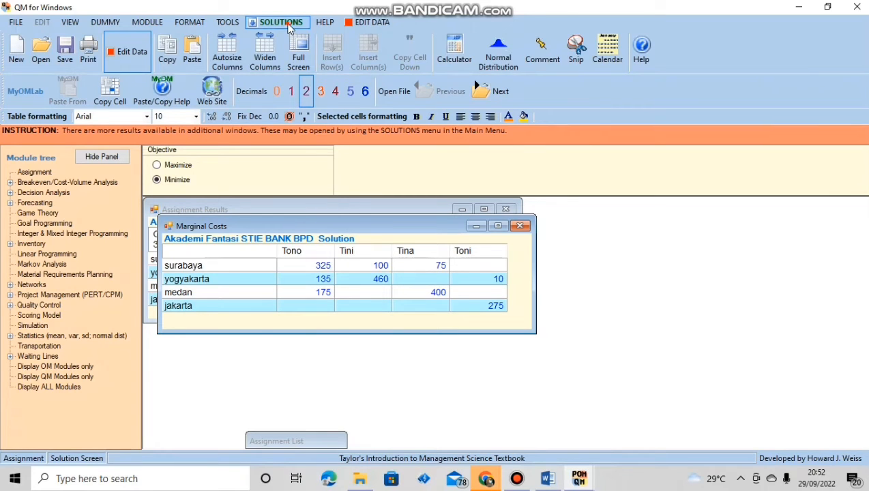
pyautogui.click(290, 27)
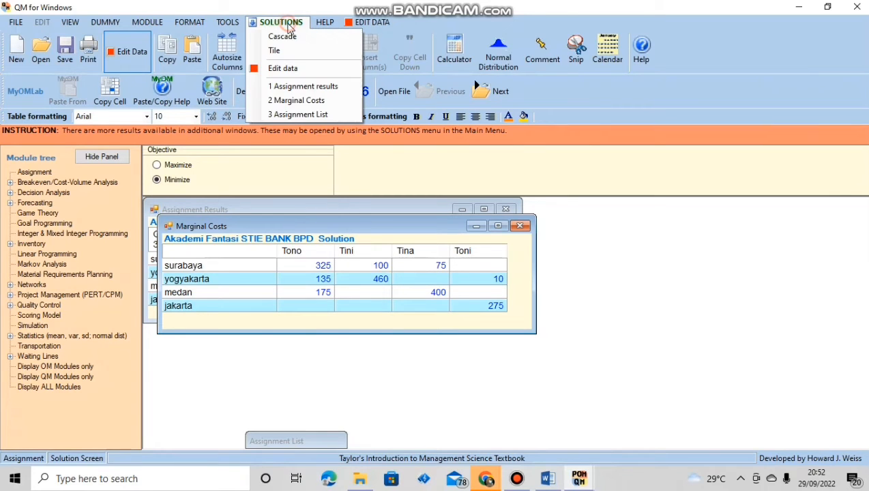
pyautogui.click(302, 114)
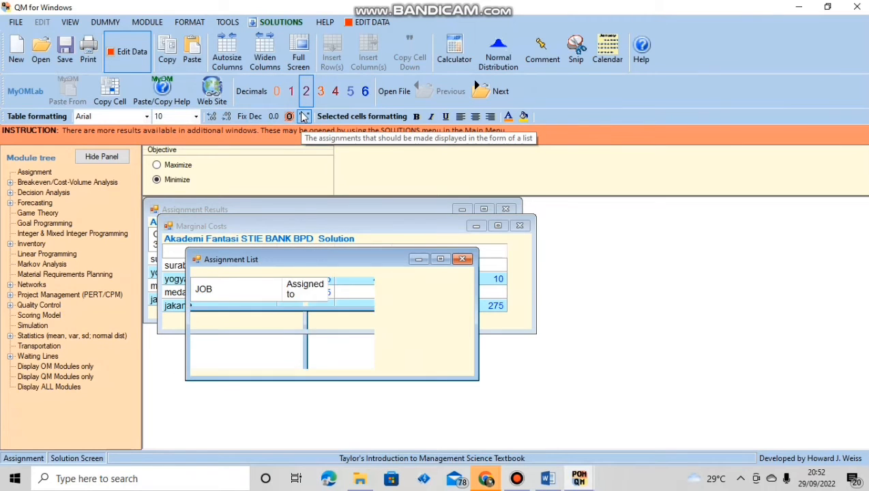